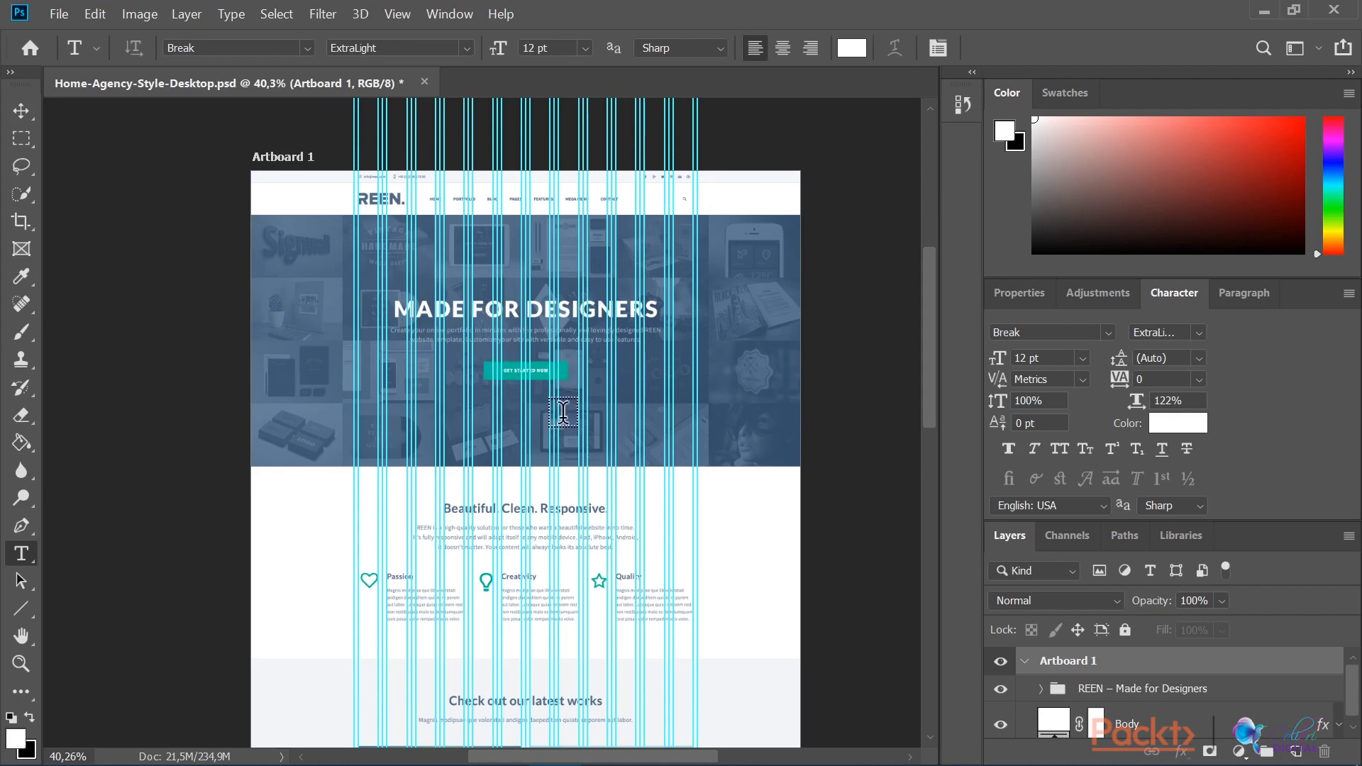
- Scroll down Artboard 1 to bring the Passion feature block into view
scroll(575, 461, down, 2)
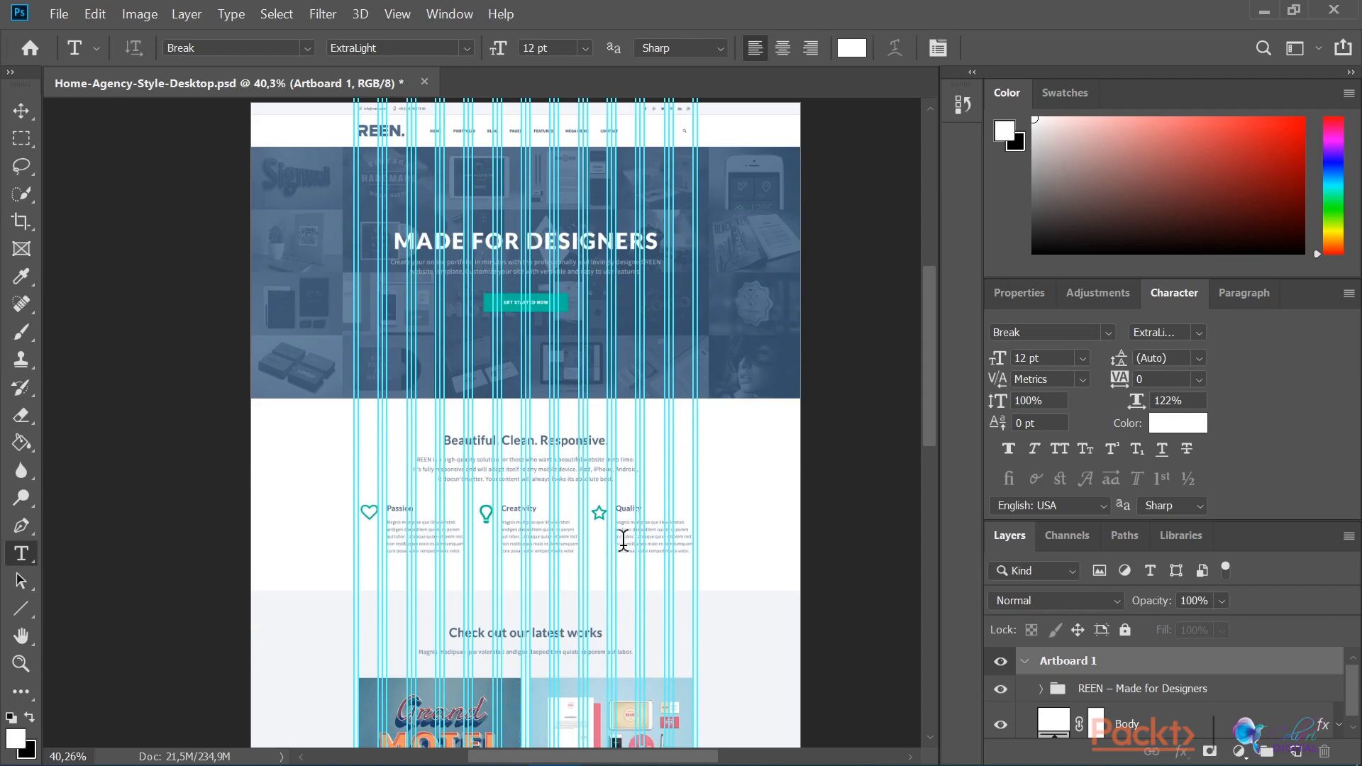
scroll(678, 532, down, 1)
scroll(630, 476, down, 5)
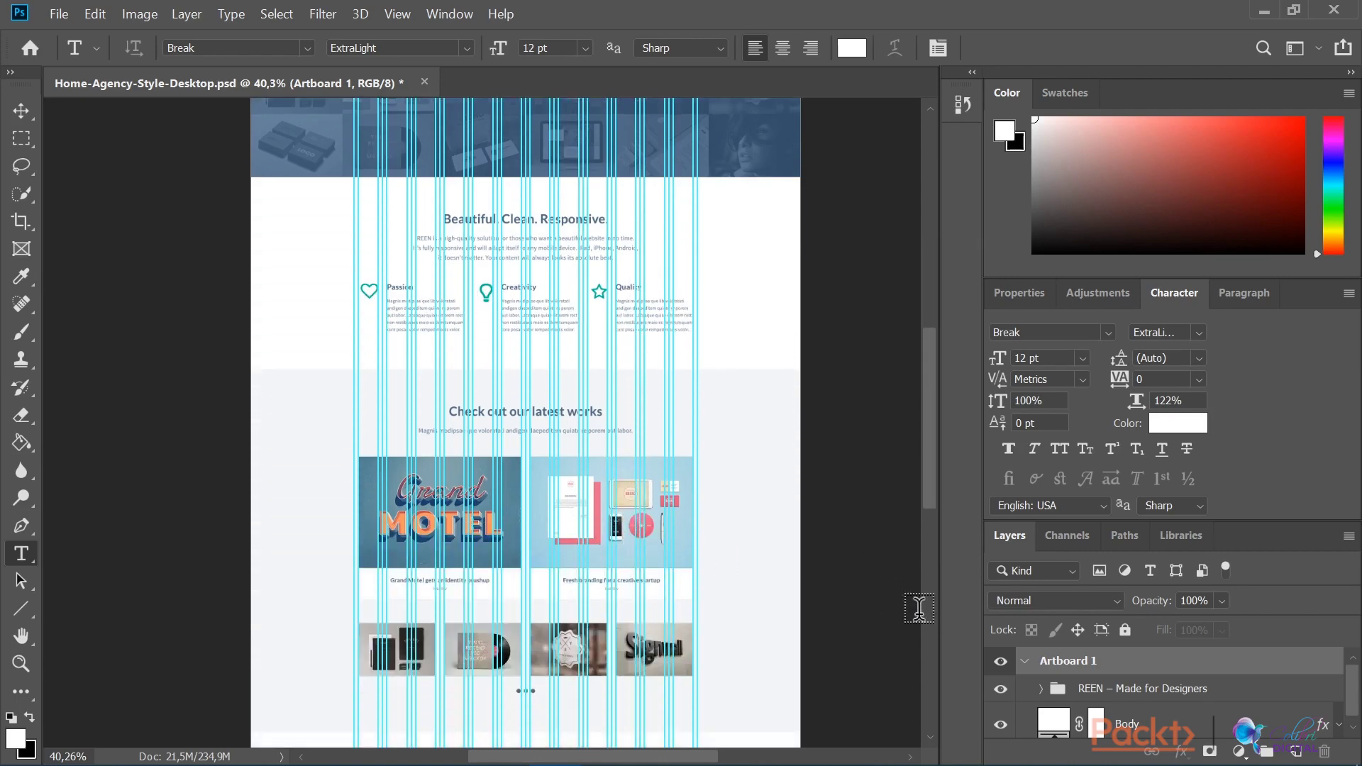
scroll(851, 625, down, 4)
scroll(851, 624, down, 4)
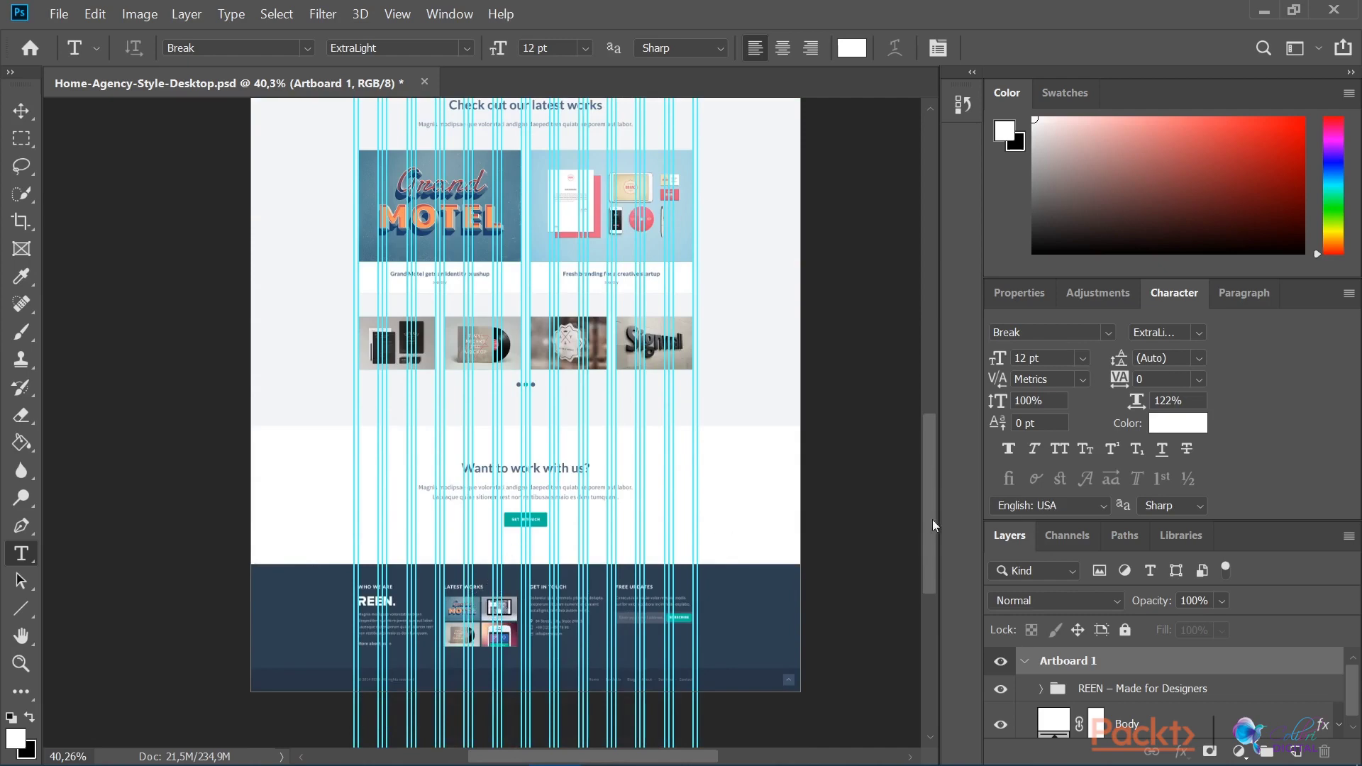
drag(933, 525, 926, 349)
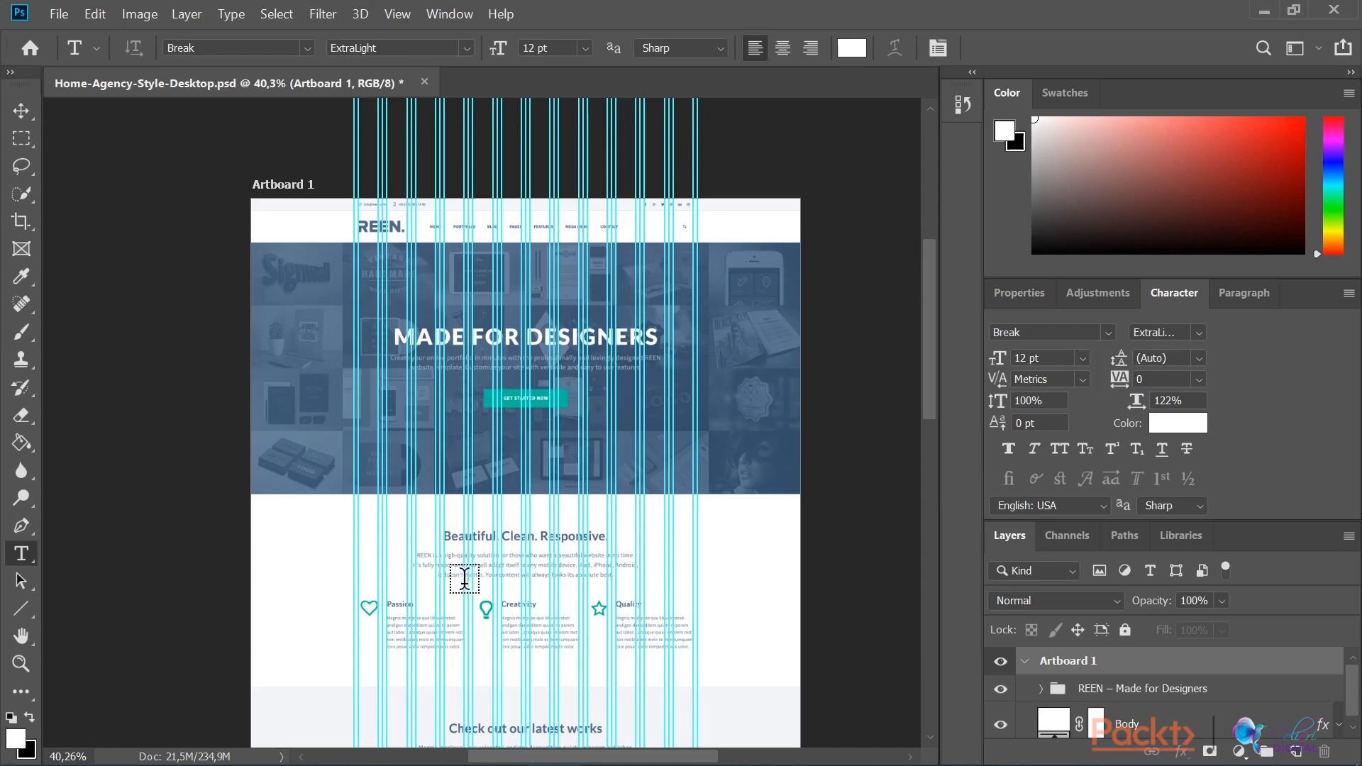
- Draw a rectangular marquee selection around the Passion feature block, then scroll back out
click(28, 138)
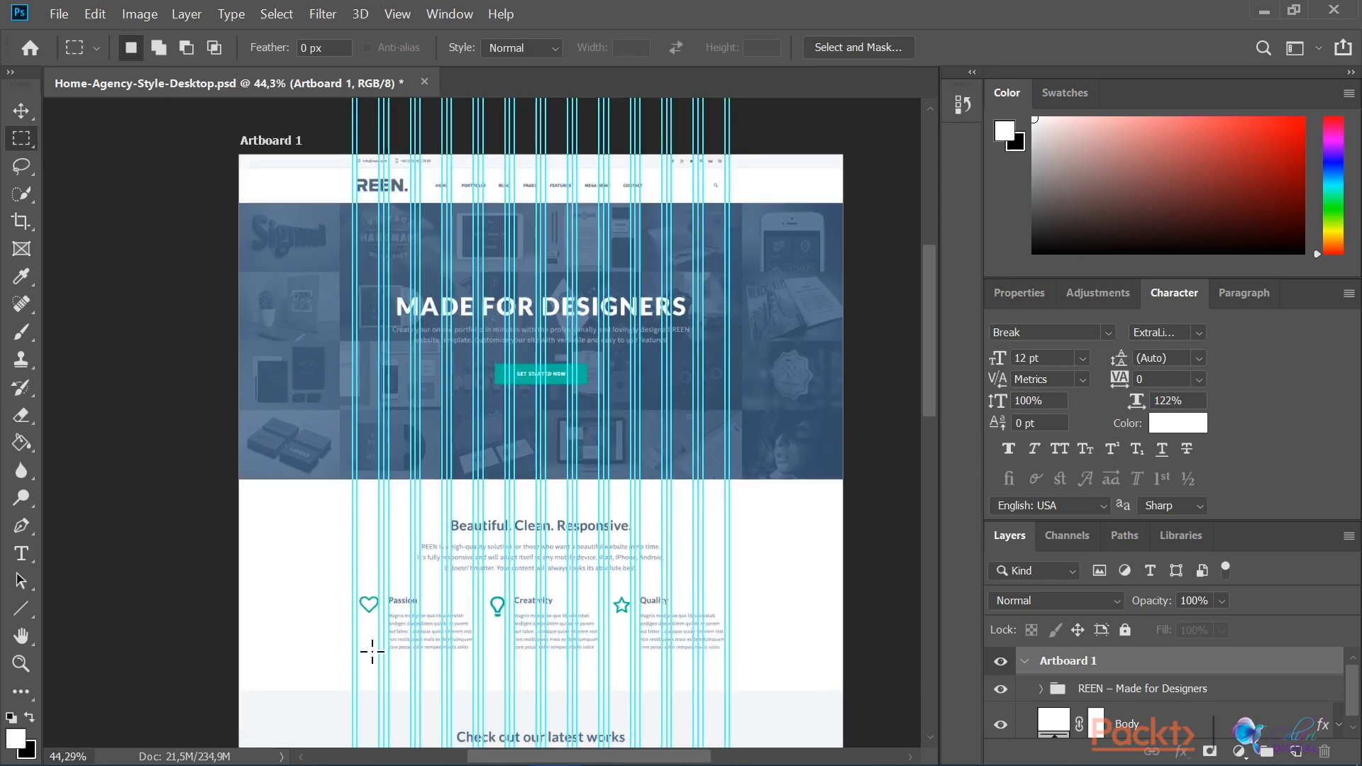
scroll(380, 622, up, 5)
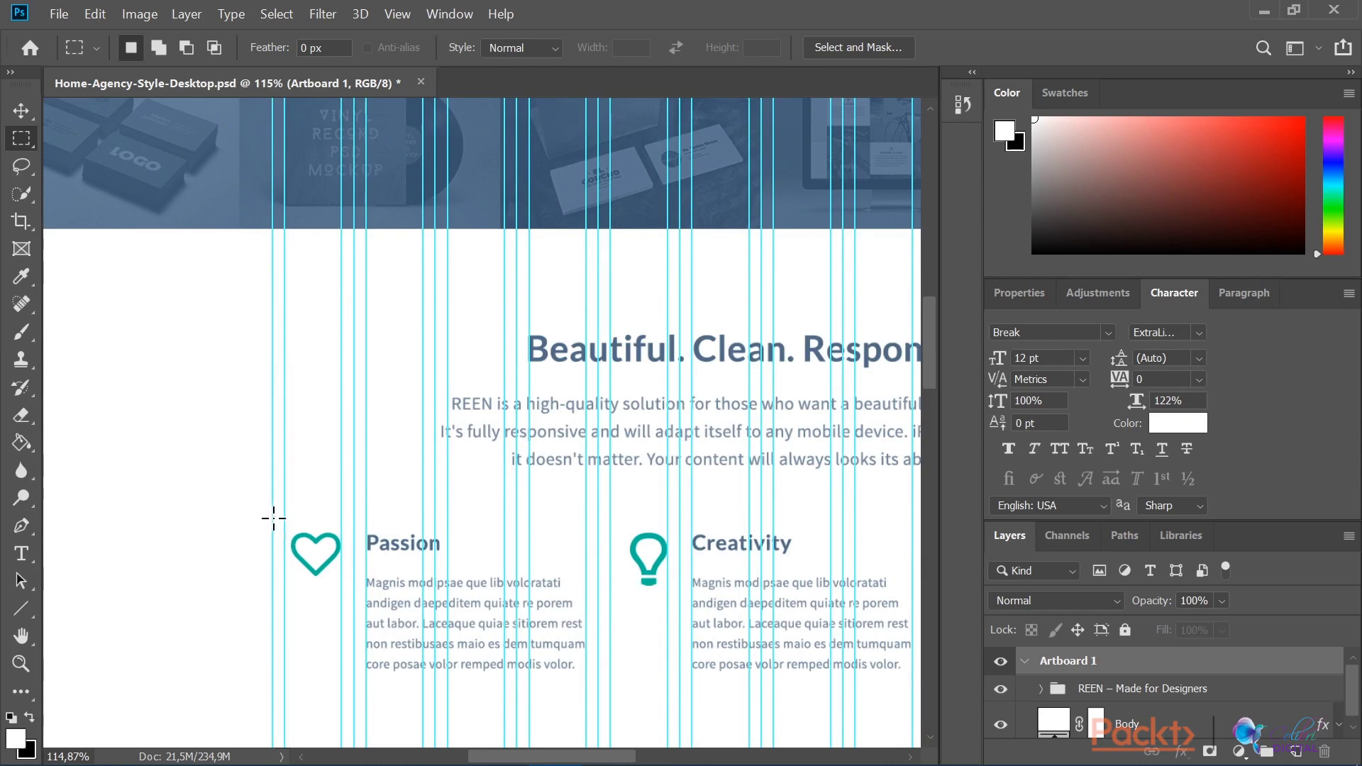
drag(272, 518, 599, 688)
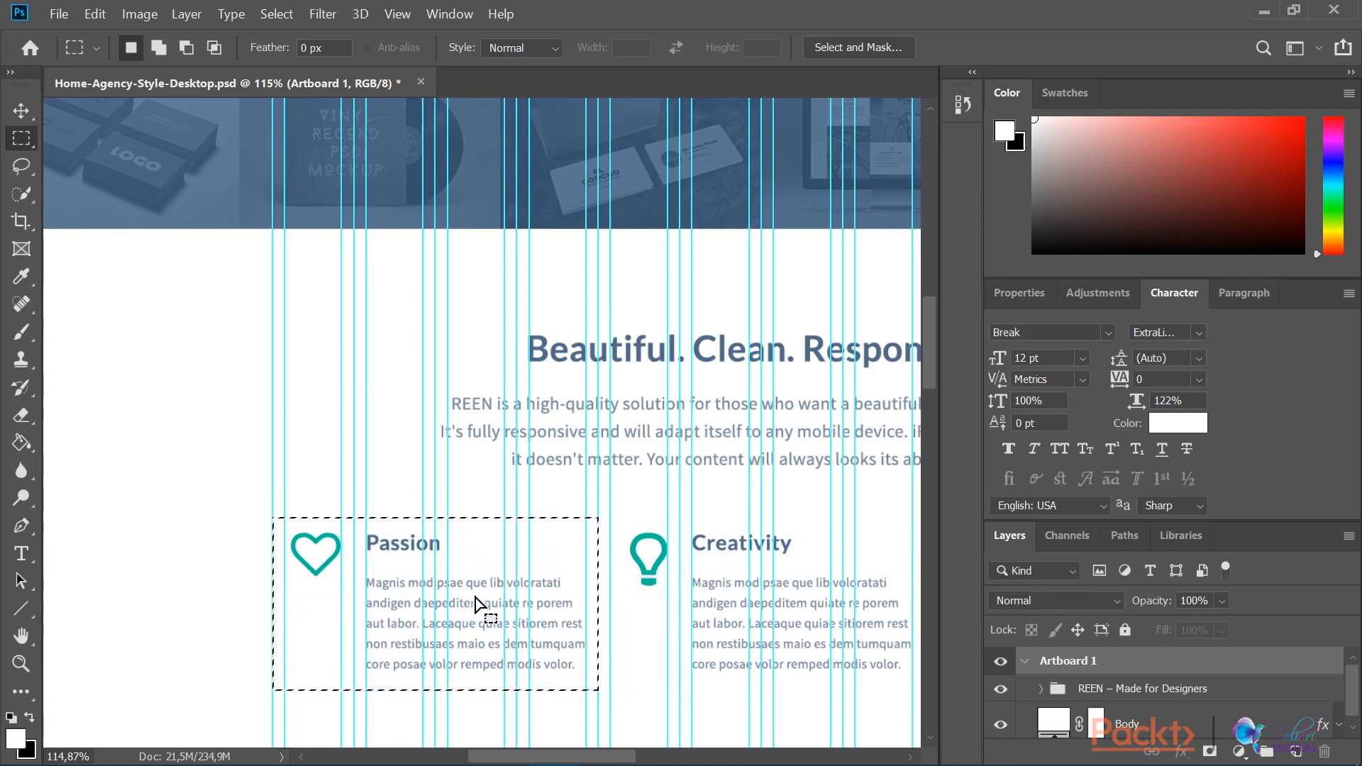
scroll(594, 526, down, 6)
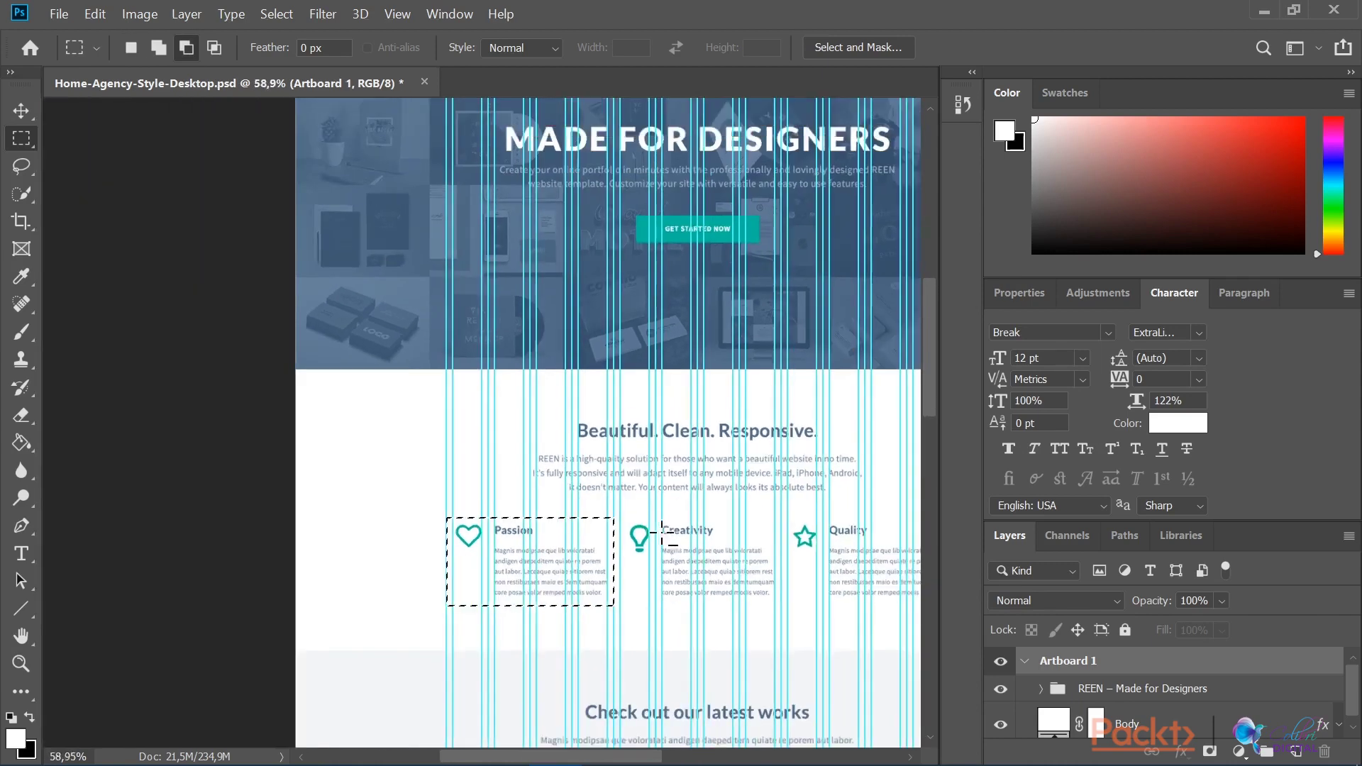
scroll(692, 541, down, 3)
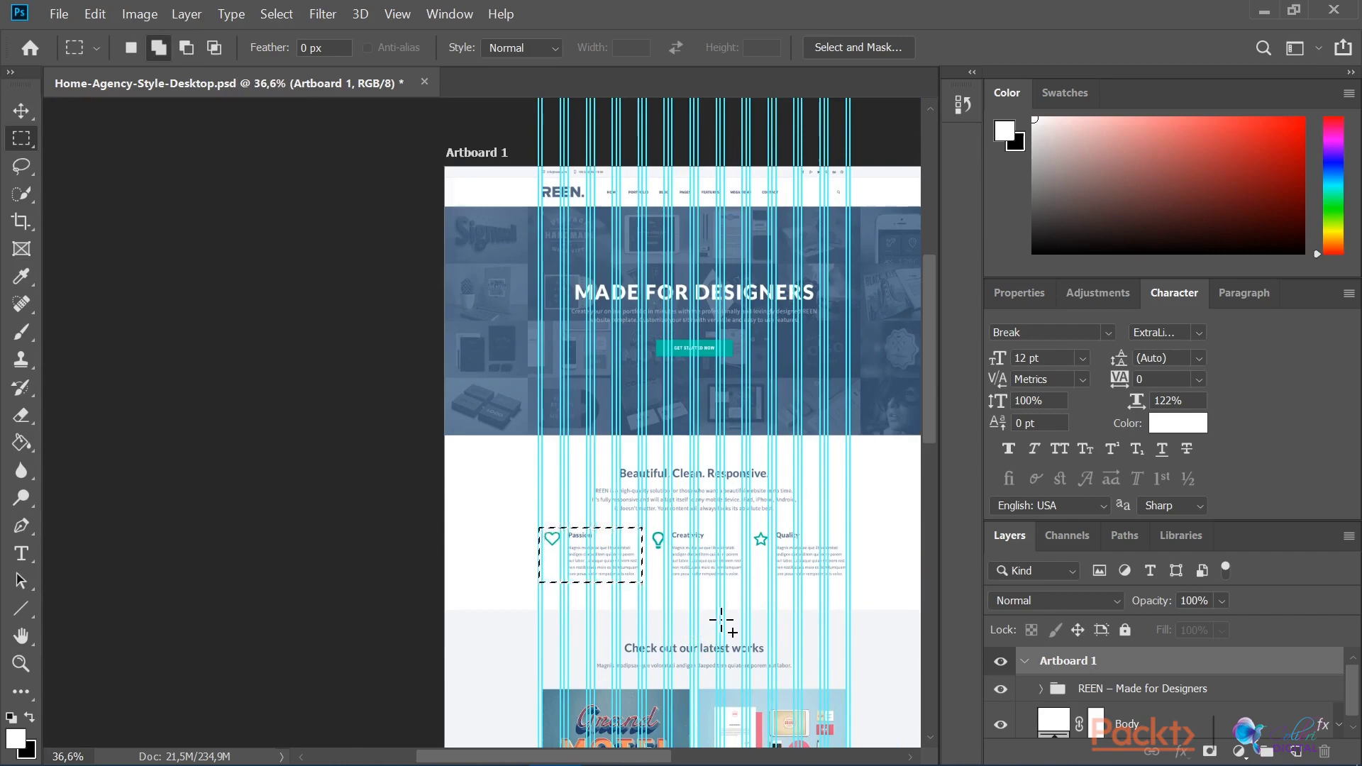
scroll(723, 610, down, 5)
scroll(725, 610, up, 5)
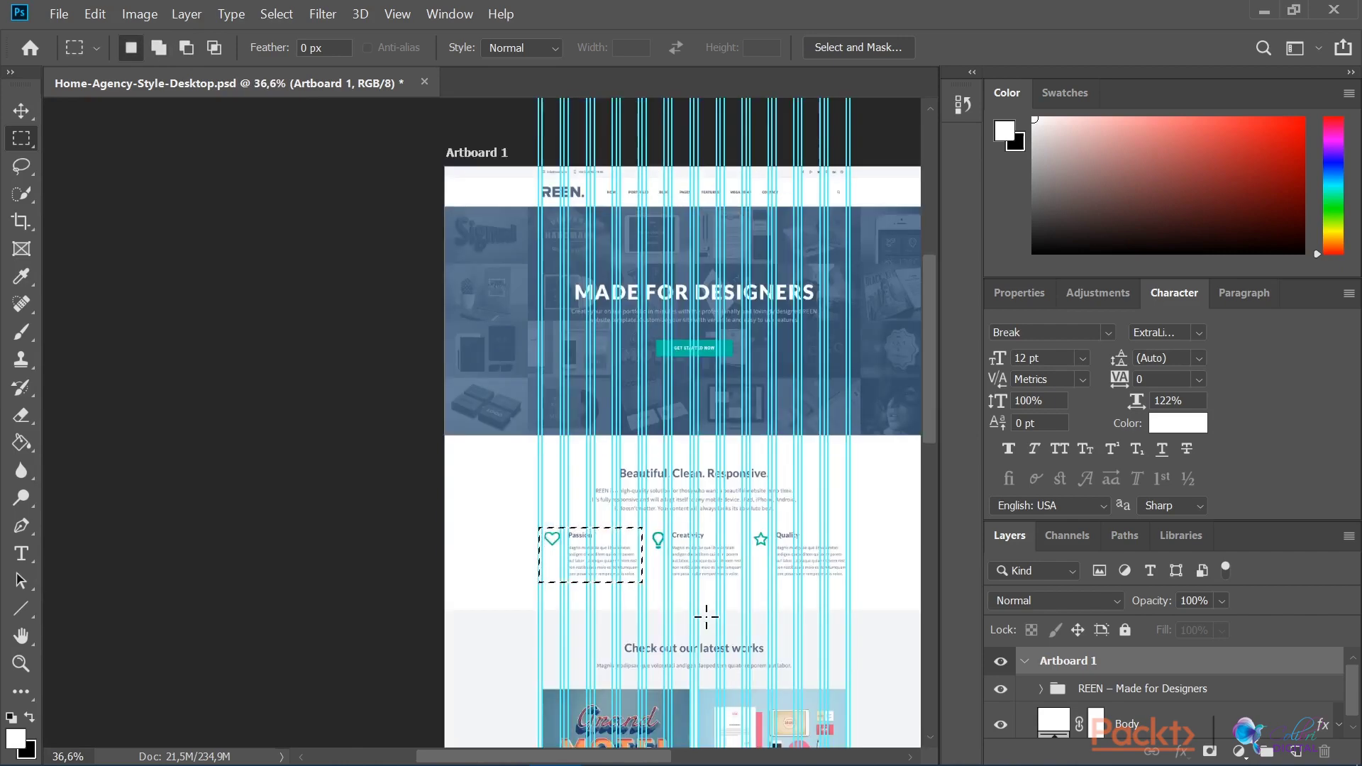
scroll(706, 618, right, 1)
scroll(706, 618, right, 2)
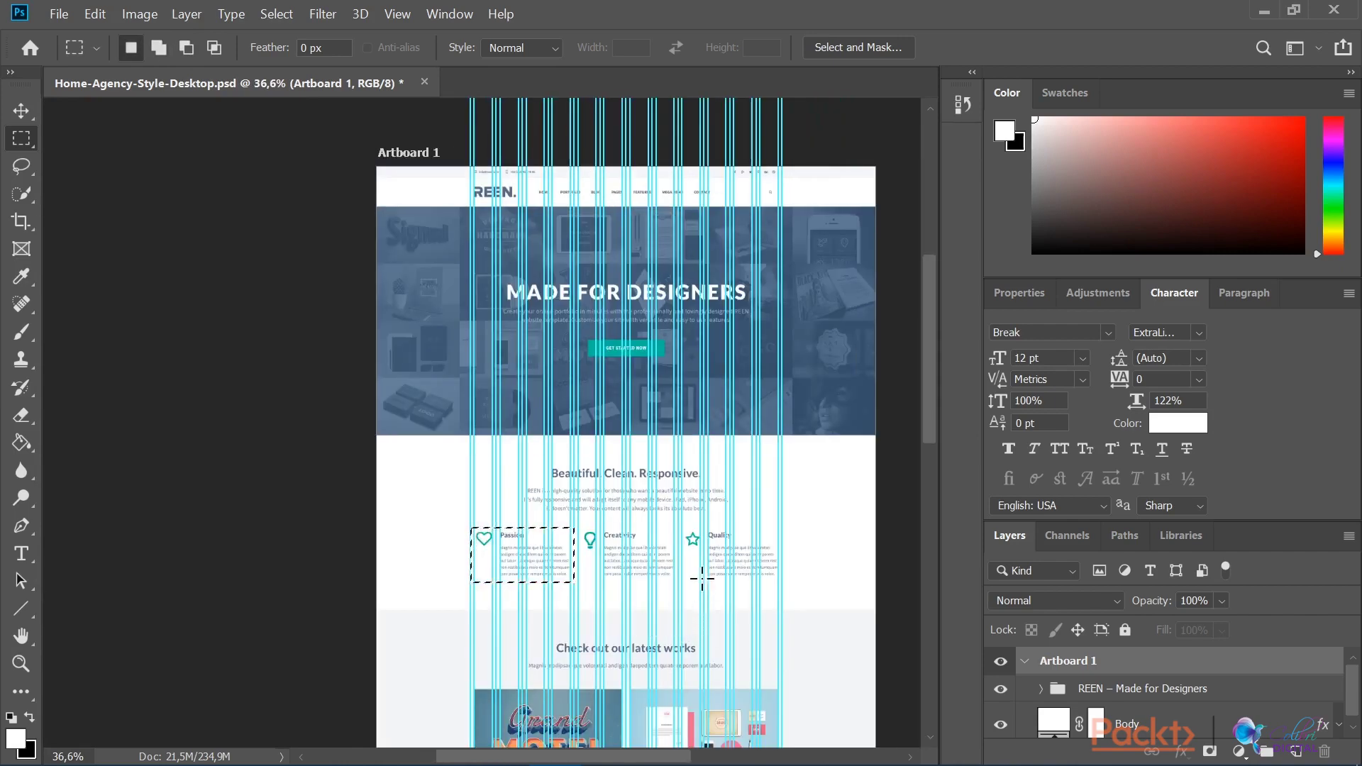
alt+scroll(680, 545, down, 3)
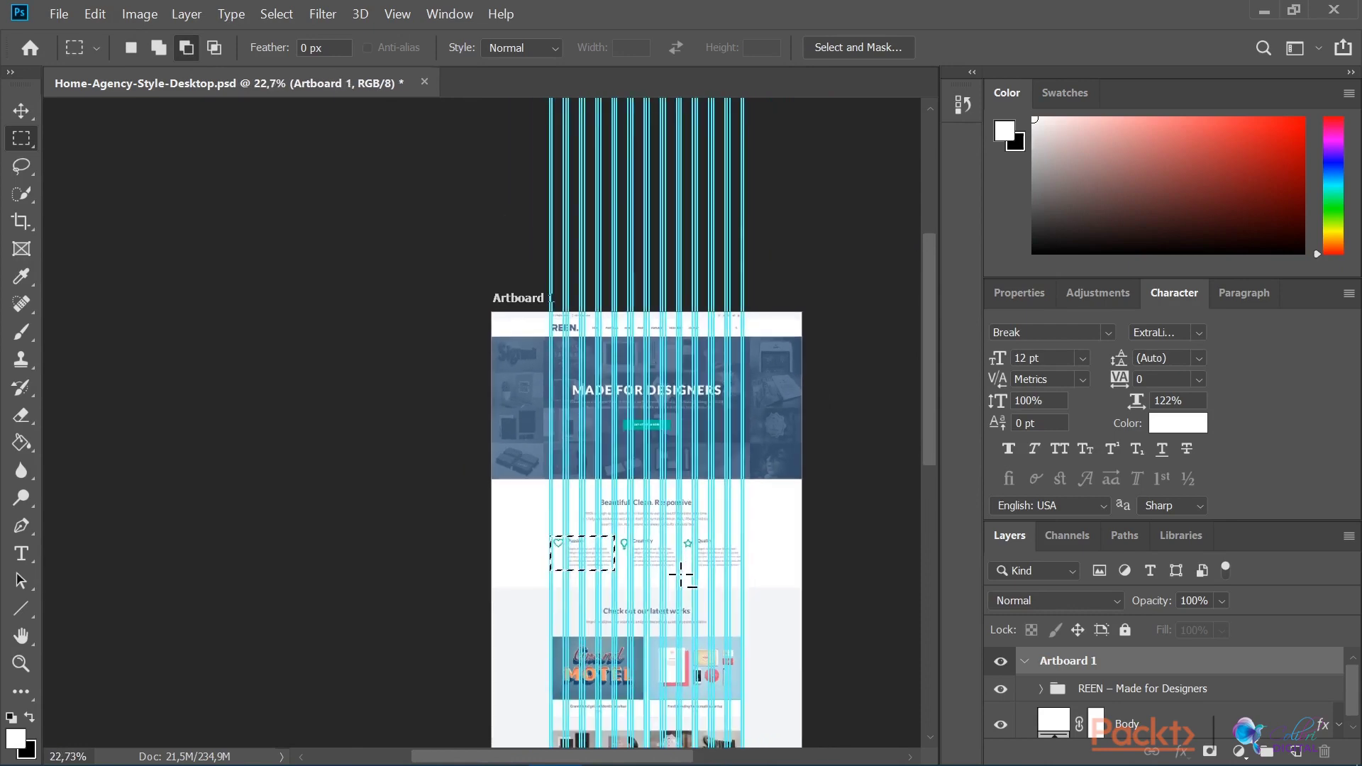
scroll(679, 567, down, 1)
scroll(680, 574, down, 5)
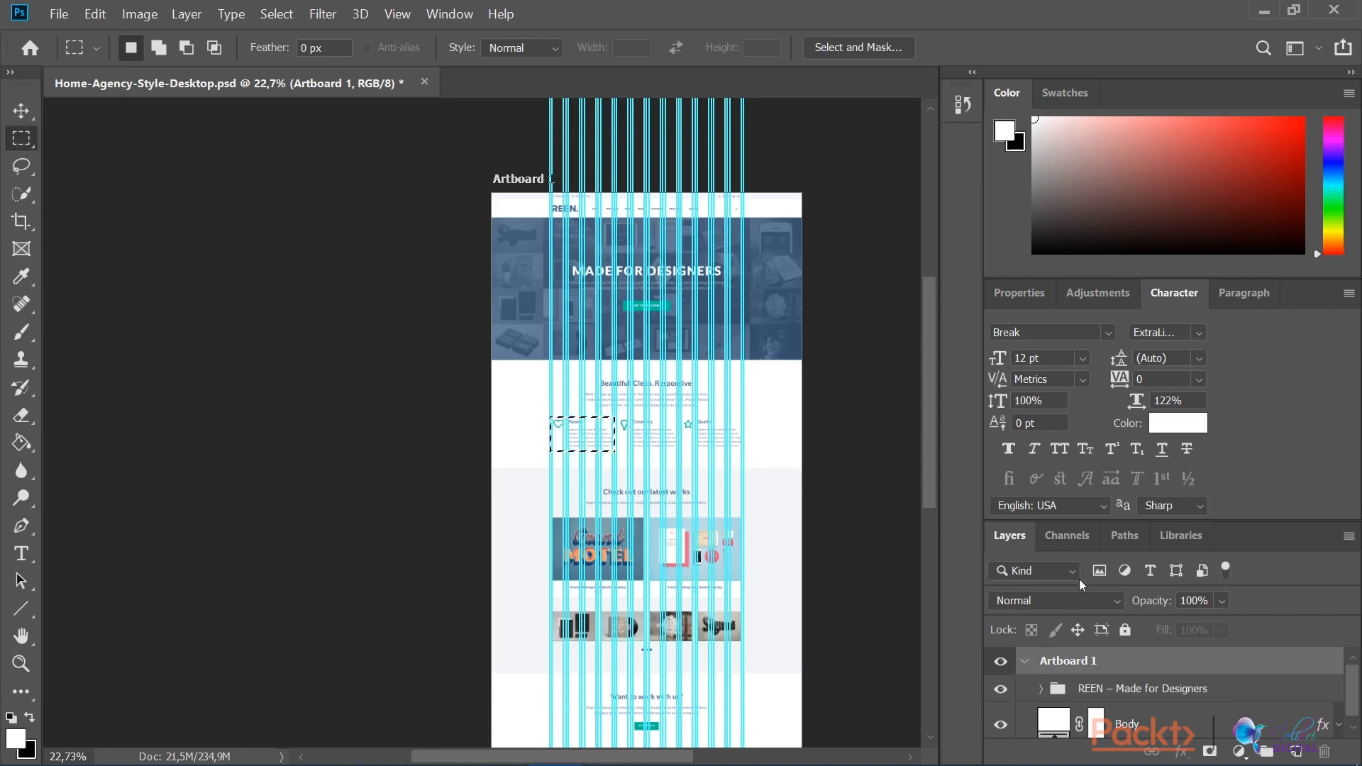
- Raise the Layers panel's top border about 80 px so the layers list is taller
drag(1181, 521, 1180, 465)
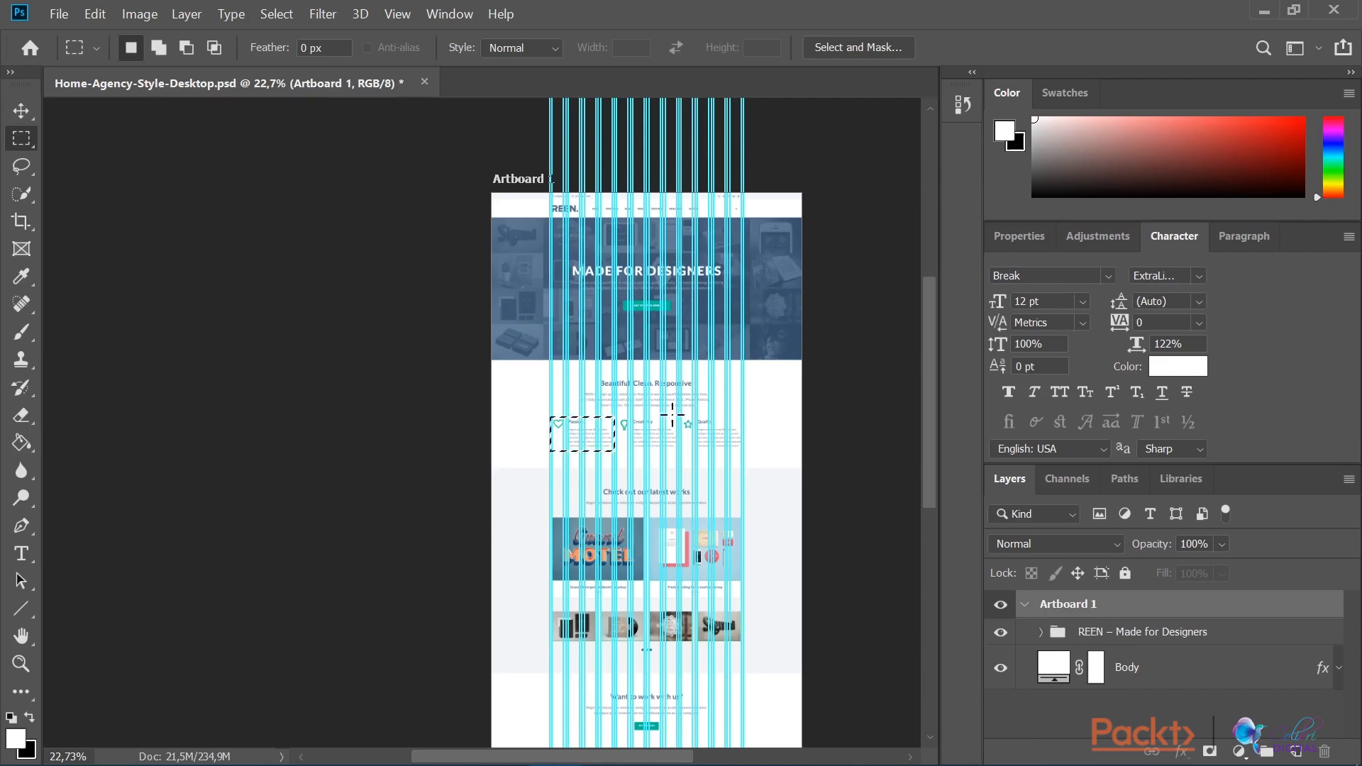
- Create Artboard 2 from the Layers panel menu using the iPad Mini preset (768 × 1024 px)
click(1348, 480)
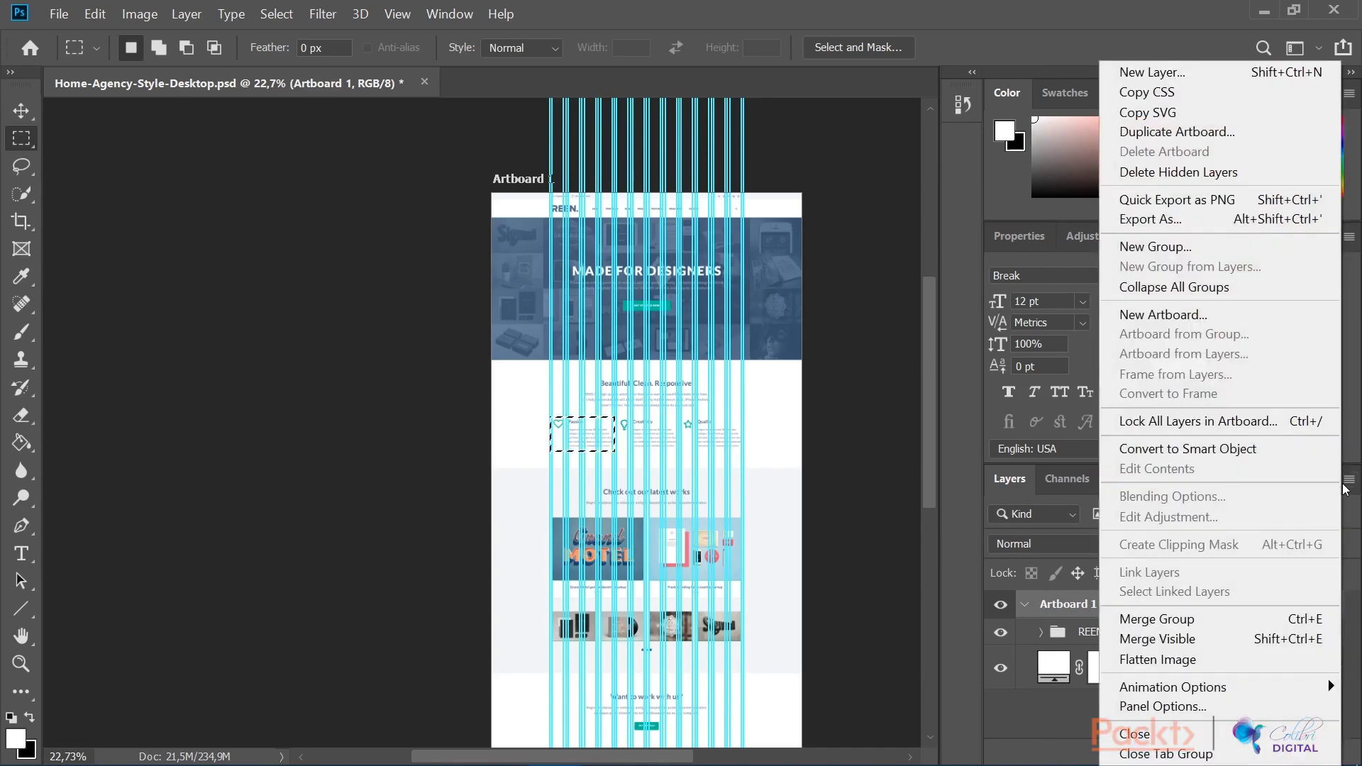
click(1156, 315)
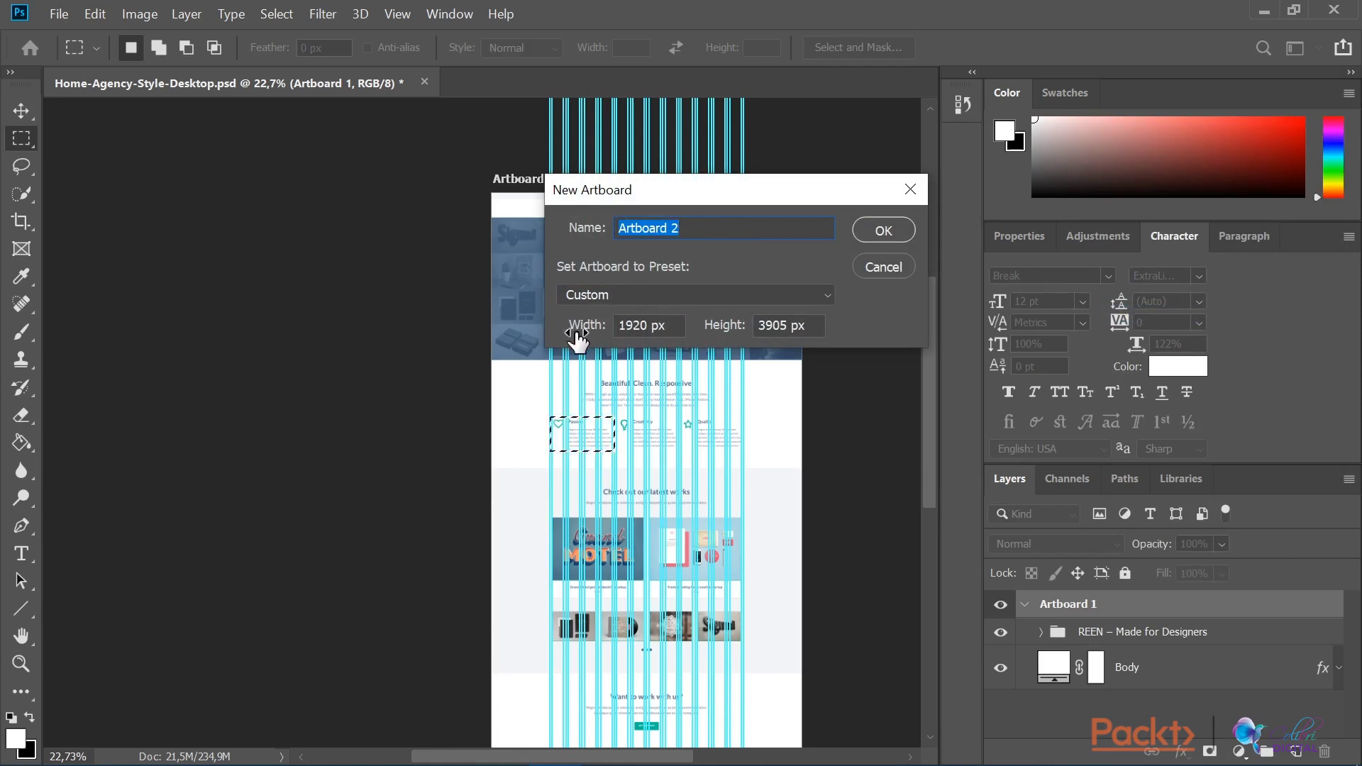
click(694, 296)
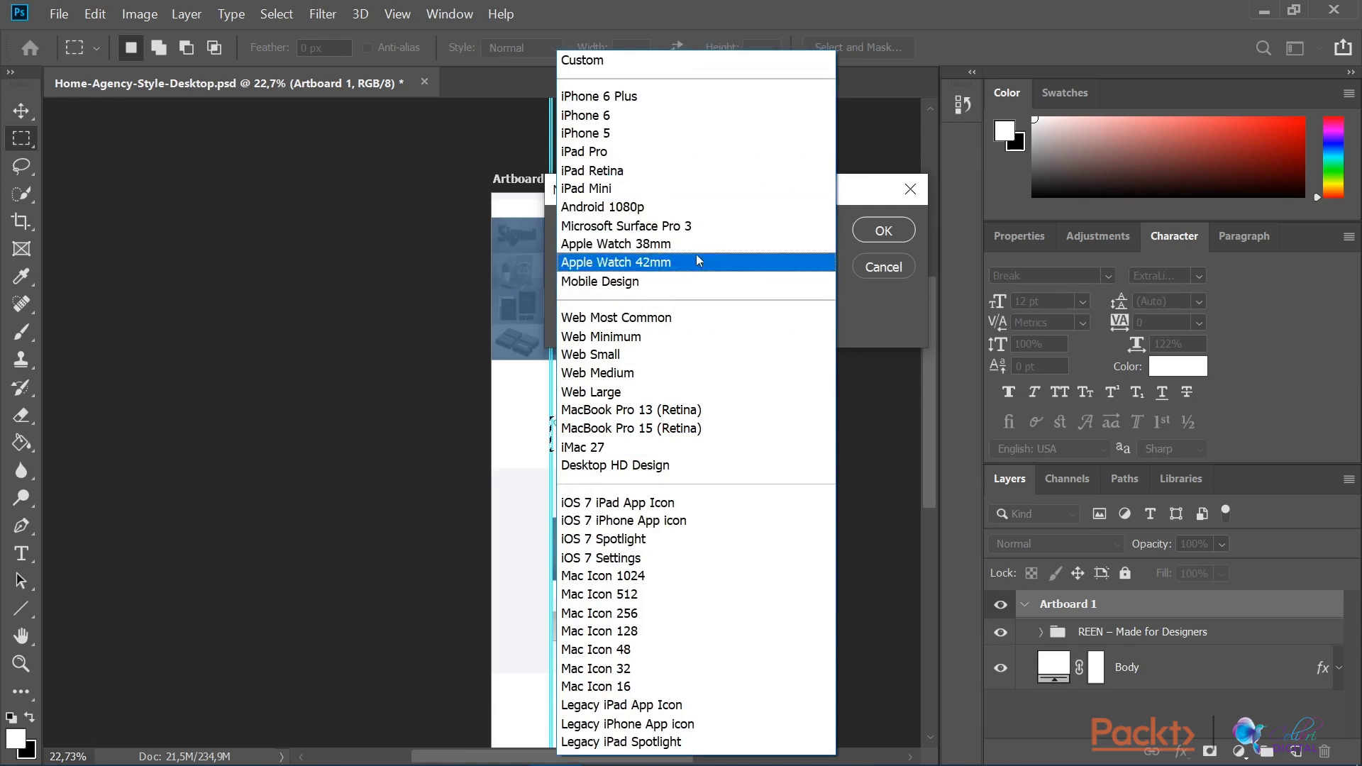
click(663, 190)
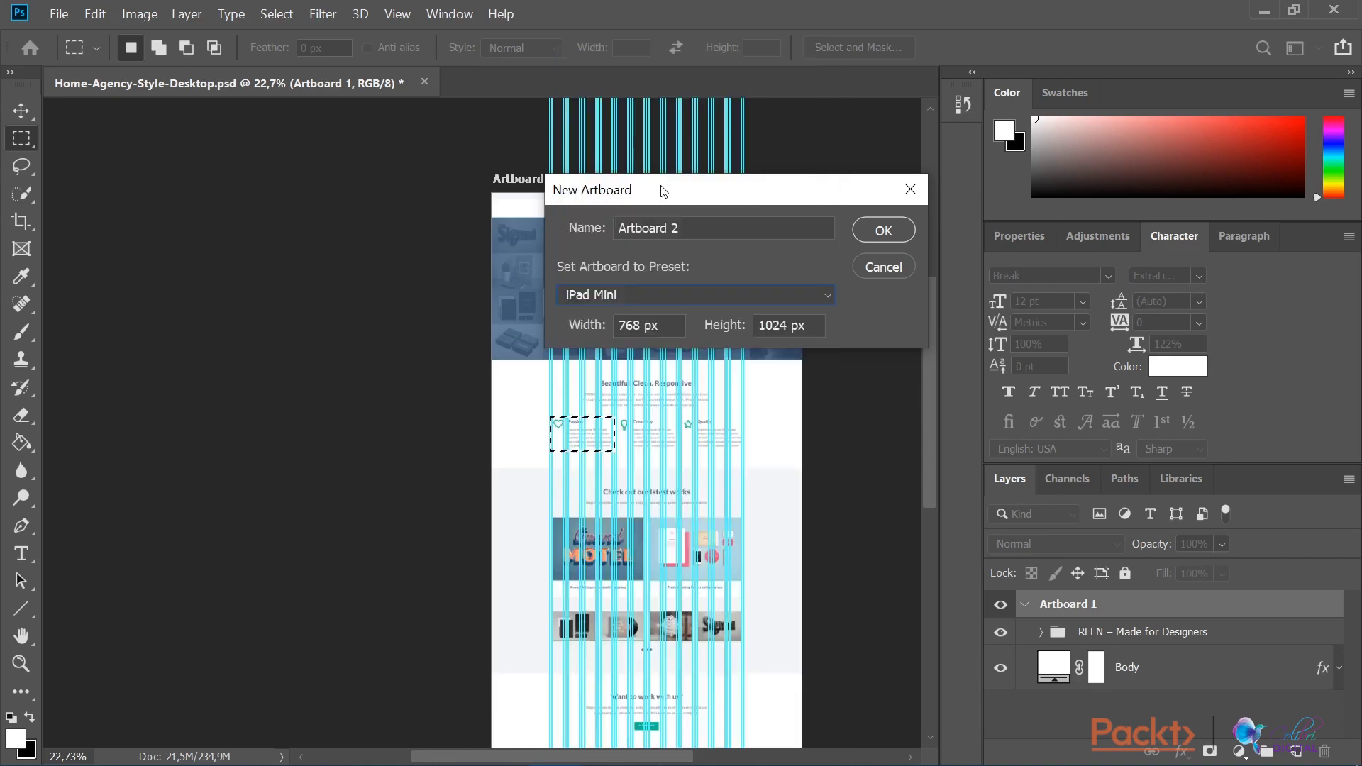
click(879, 232)
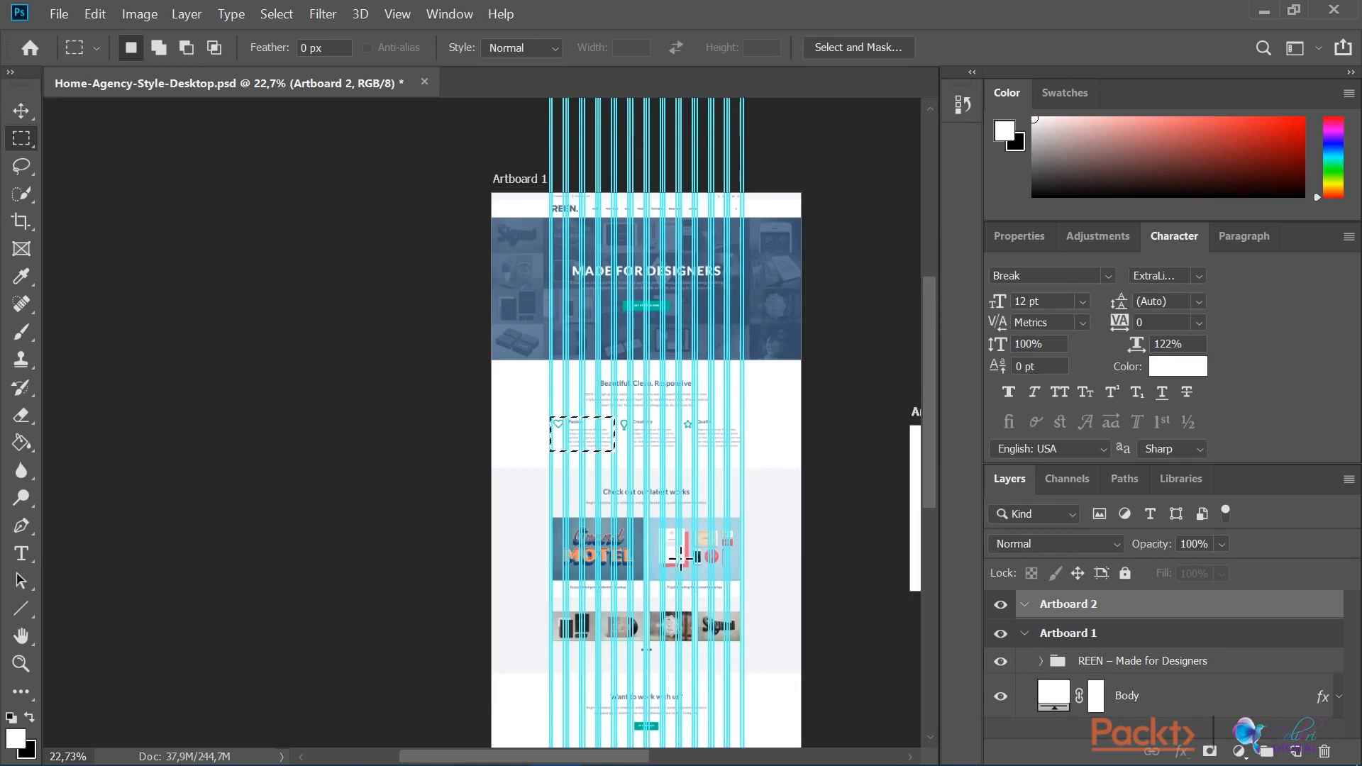
- Duplicate the 'REEN – Made for Designers' group with Artboard 2 as its destination
scroll(691, 556, right, 5)
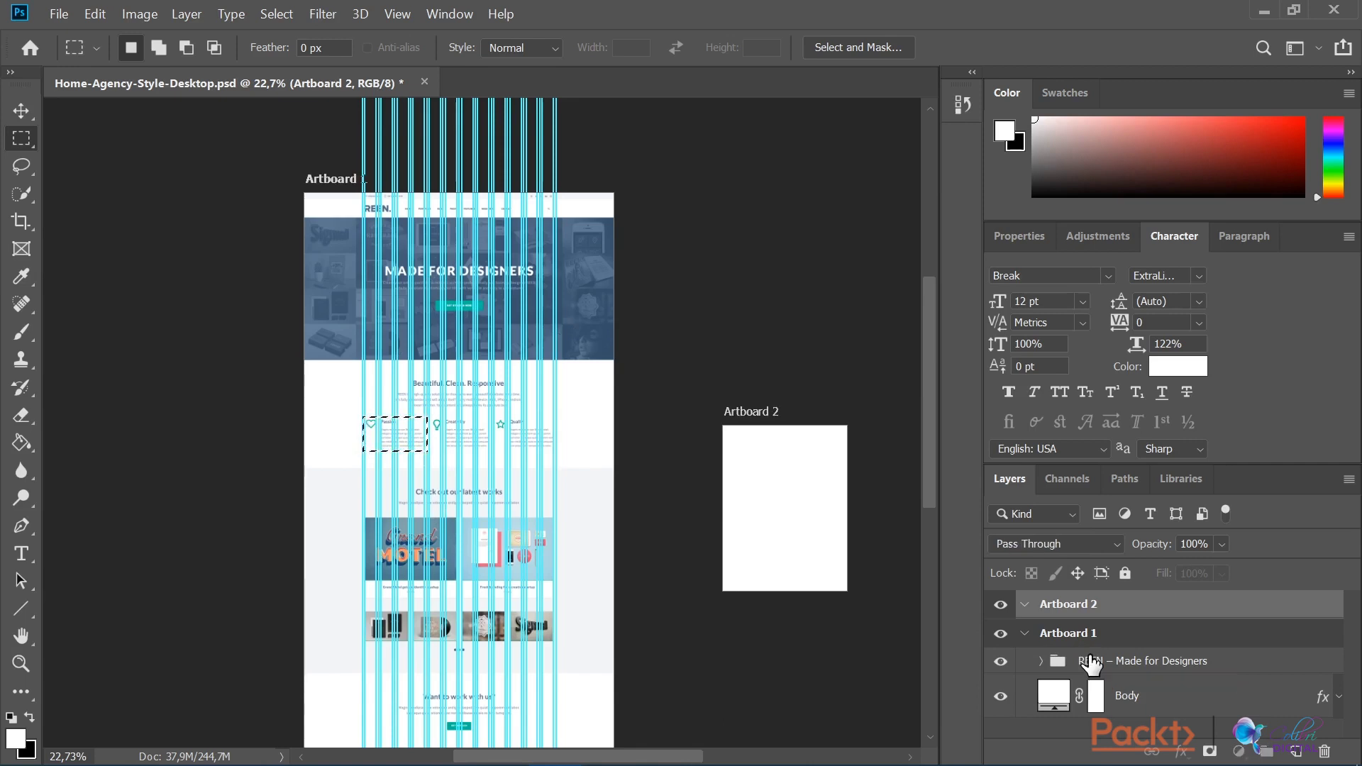
click(1090, 663)
right_click(1090, 663)
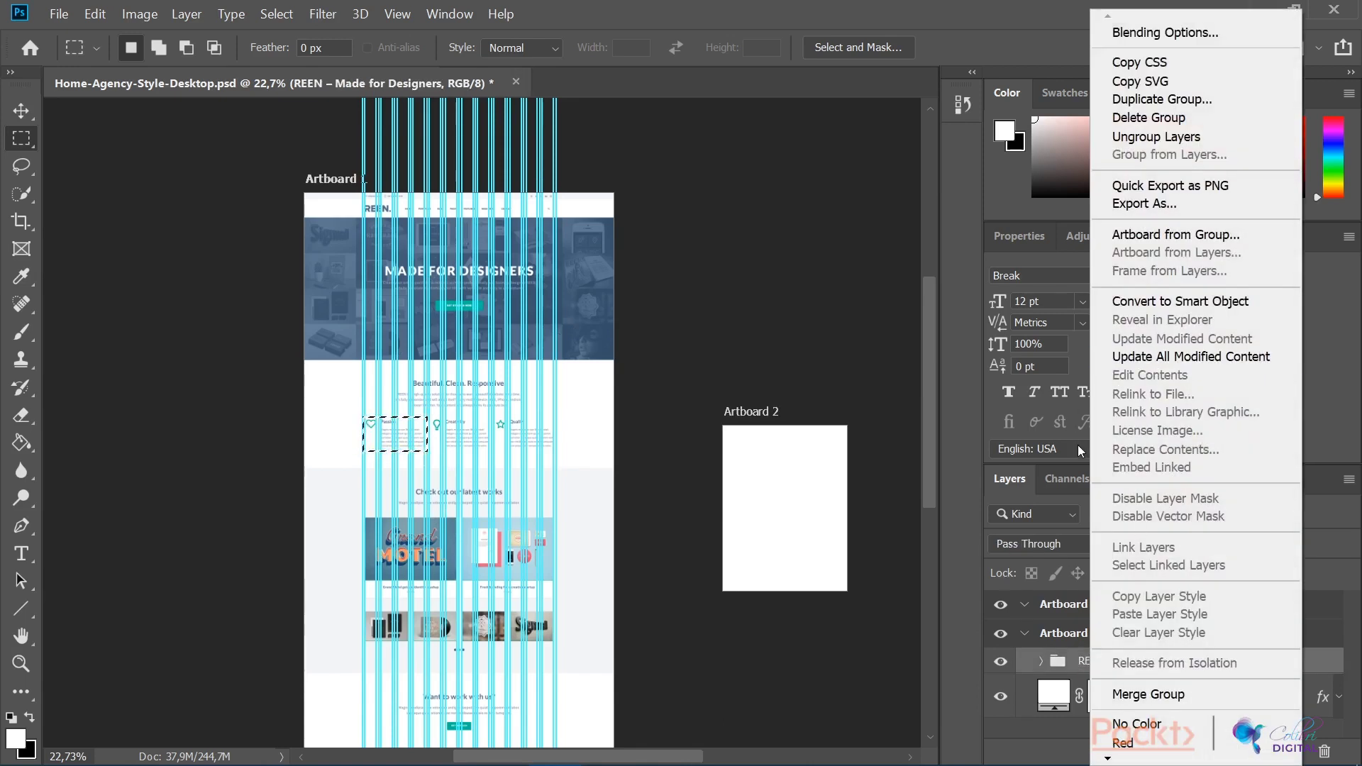
click(1161, 99)
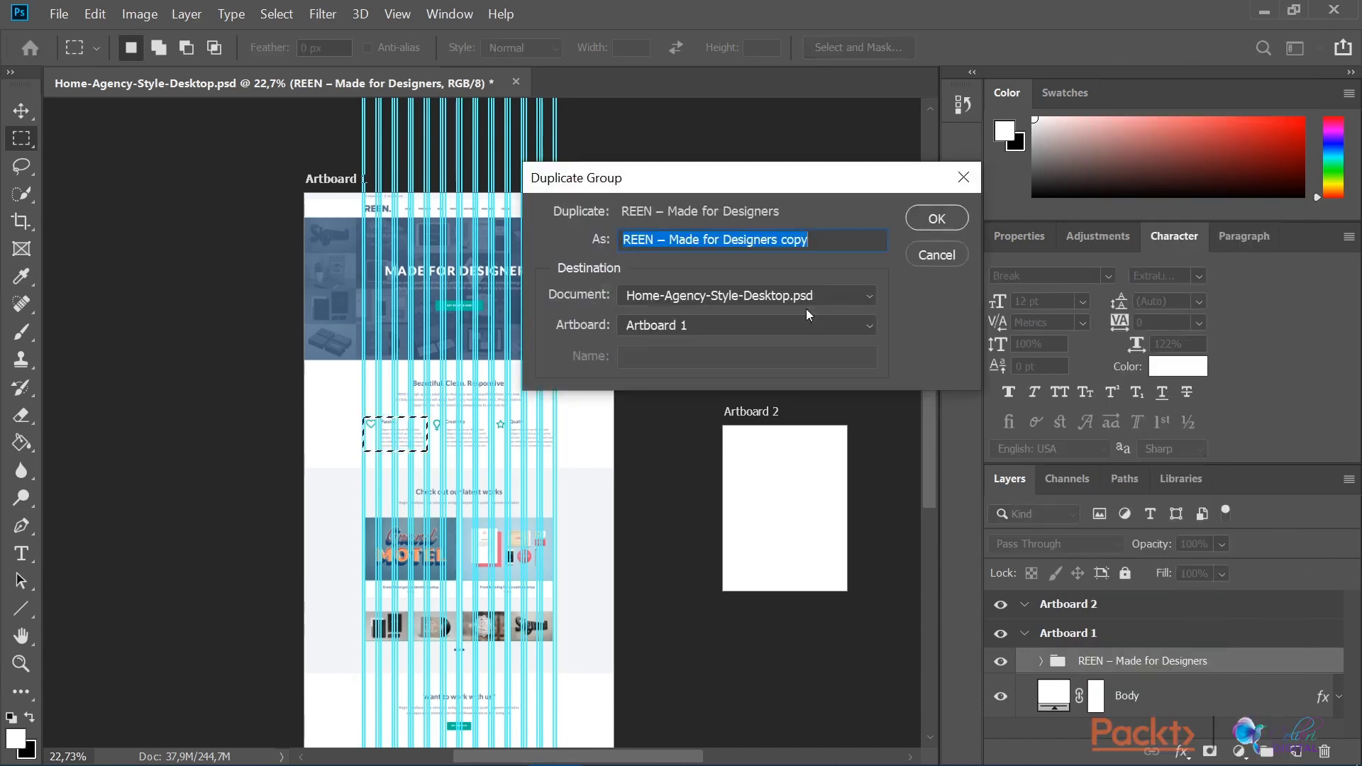
click(751, 325)
click(743, 381)
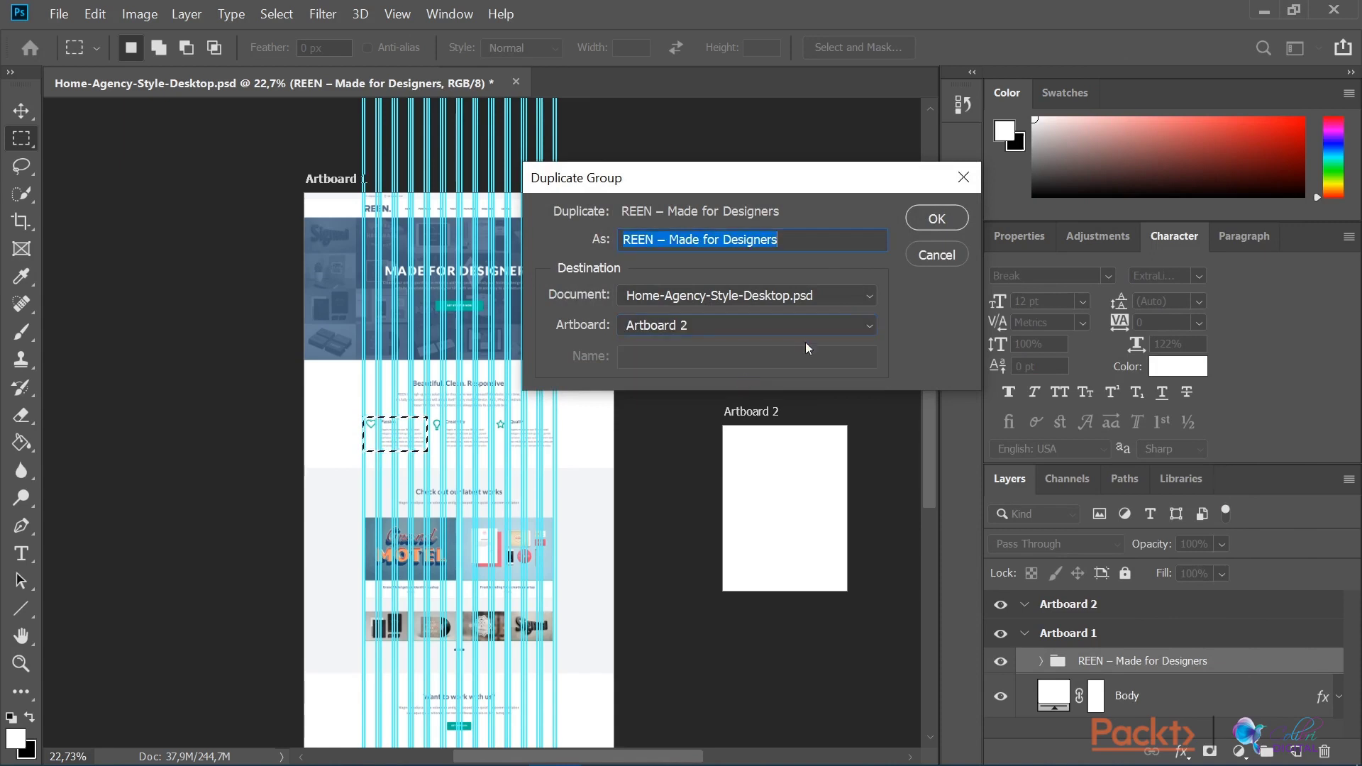
click(937, 220)
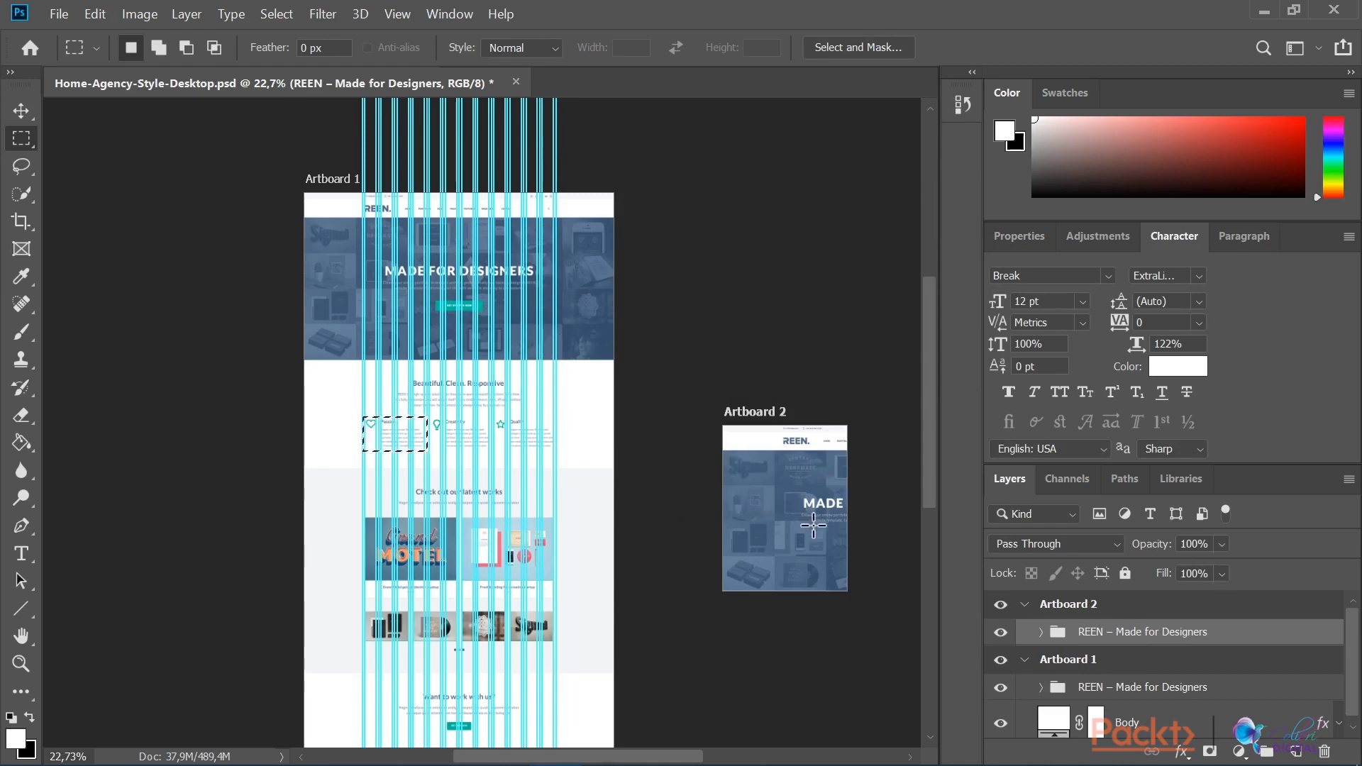
scroll(823, 525, up, 3)
scroll(823, 525, up, 2)
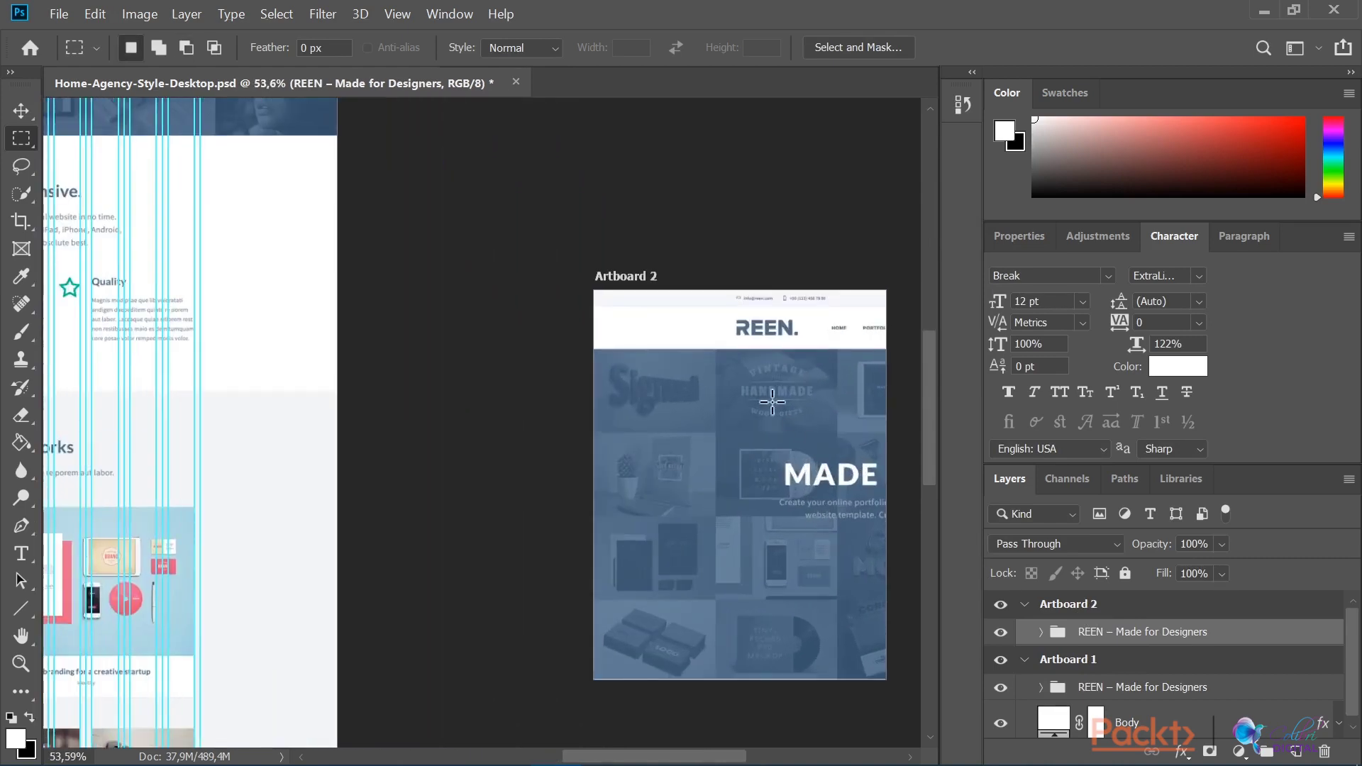